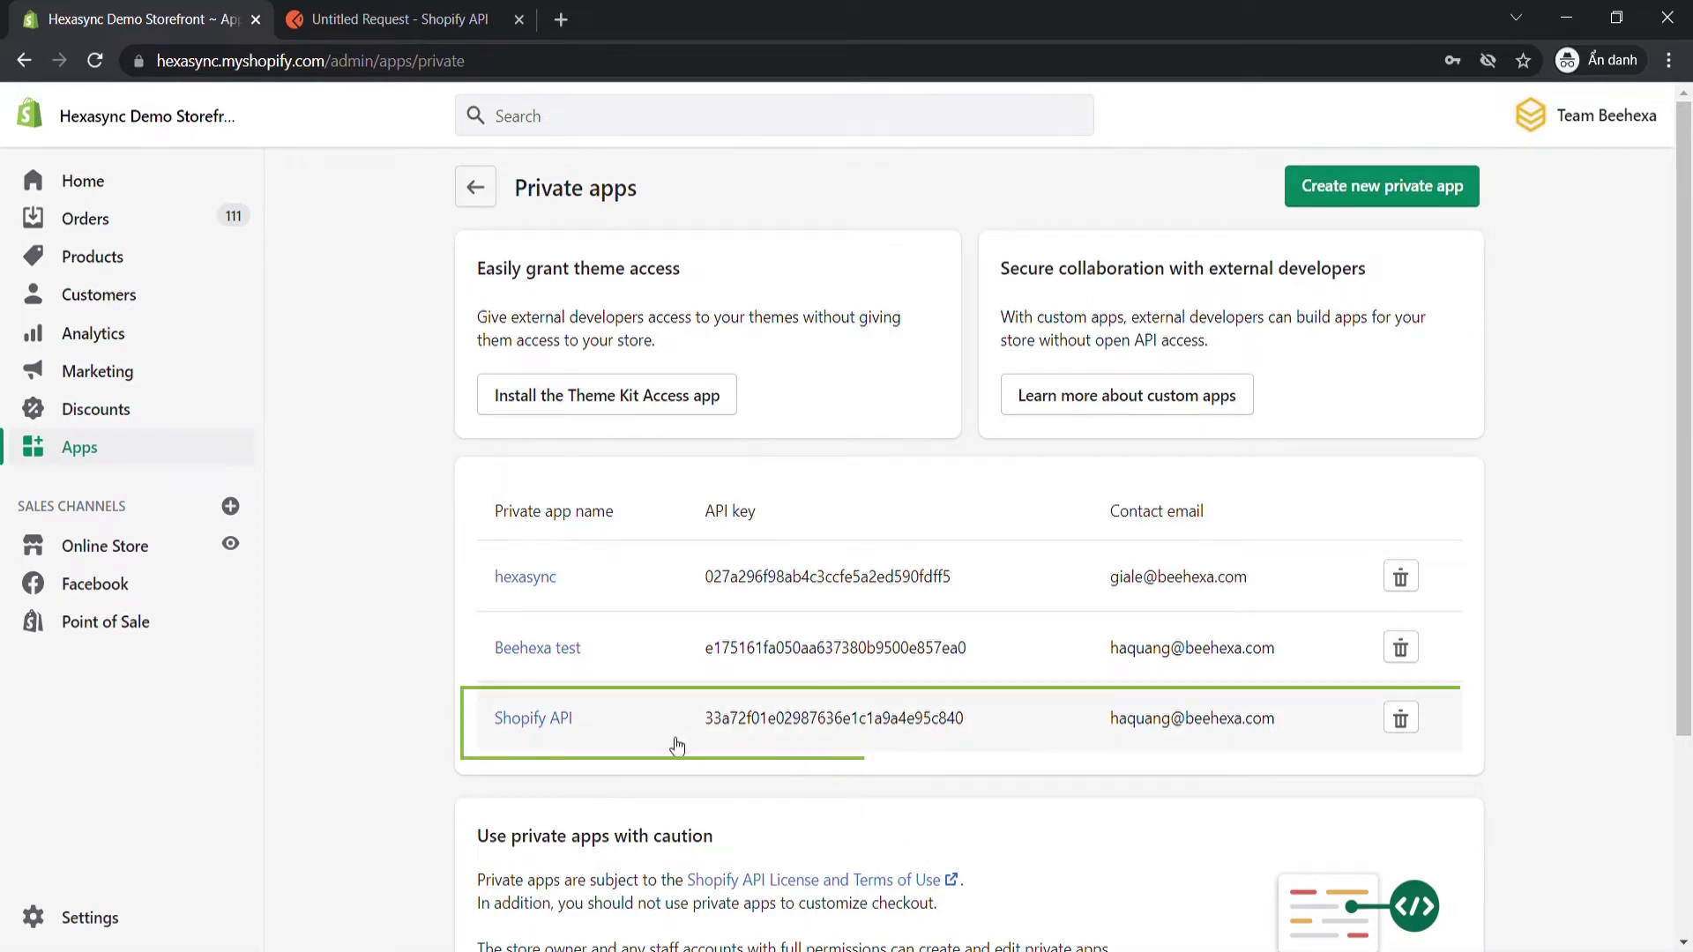
# Step: Grant the Shopify API private app read and write access to Price rules and save
pyautogui.click(531, 721)
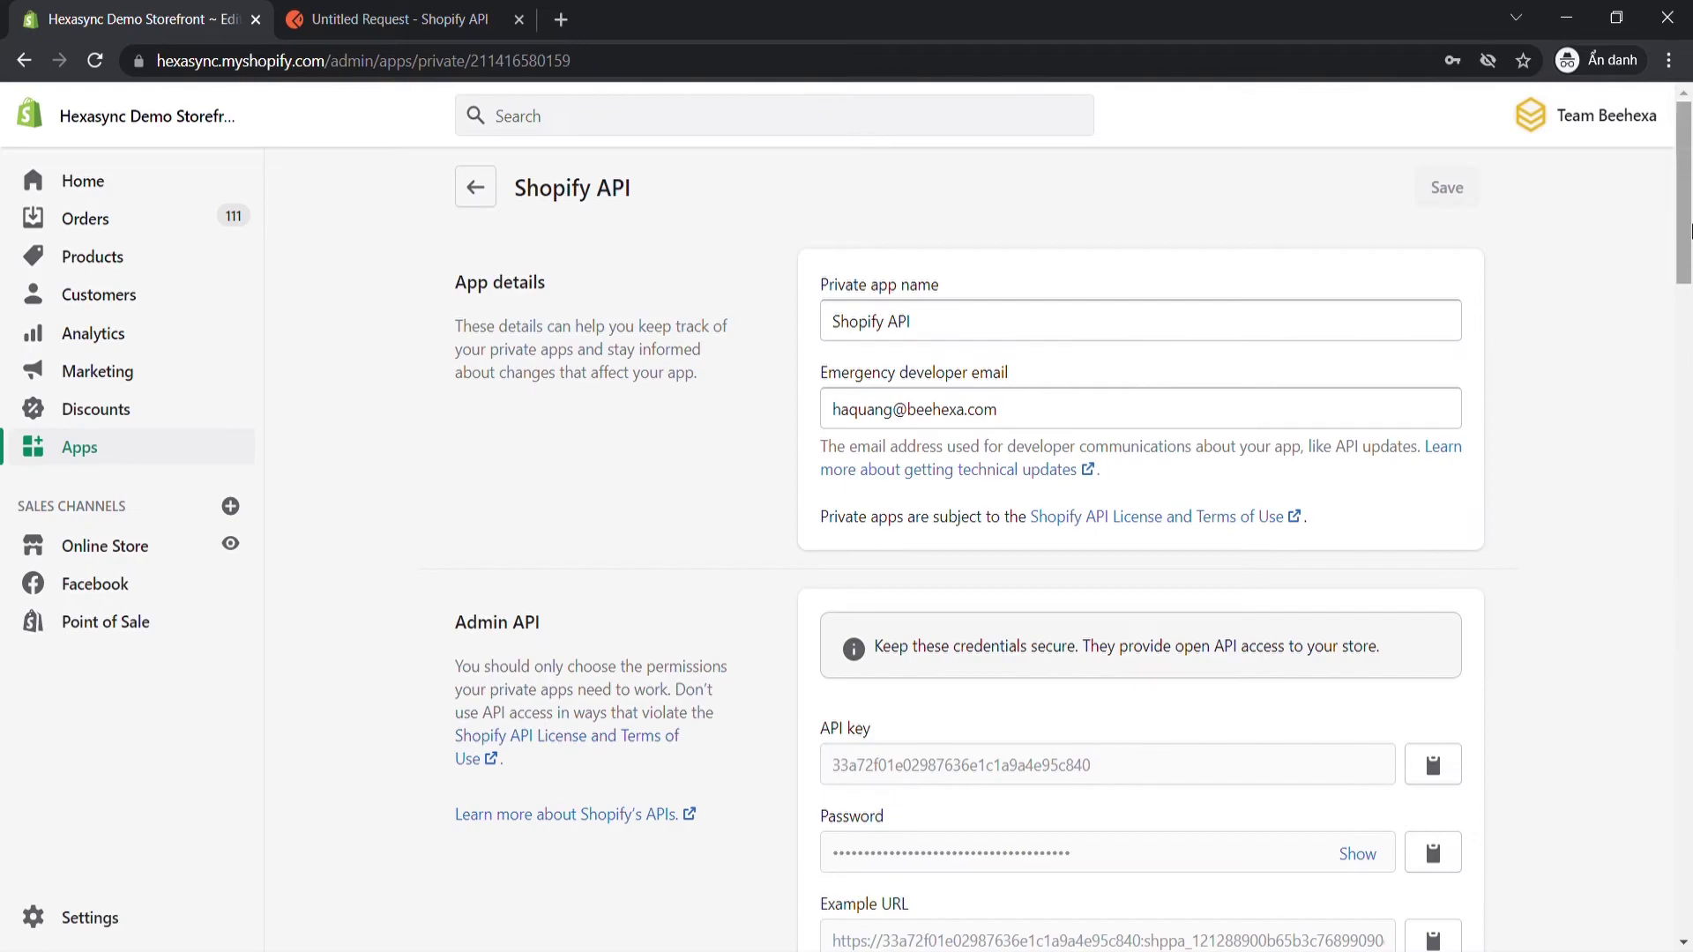
pyautogui.moveTo(1685, 198); pyautogui.dragTo(1690, 529)
pyautogui.click(1138, 578)
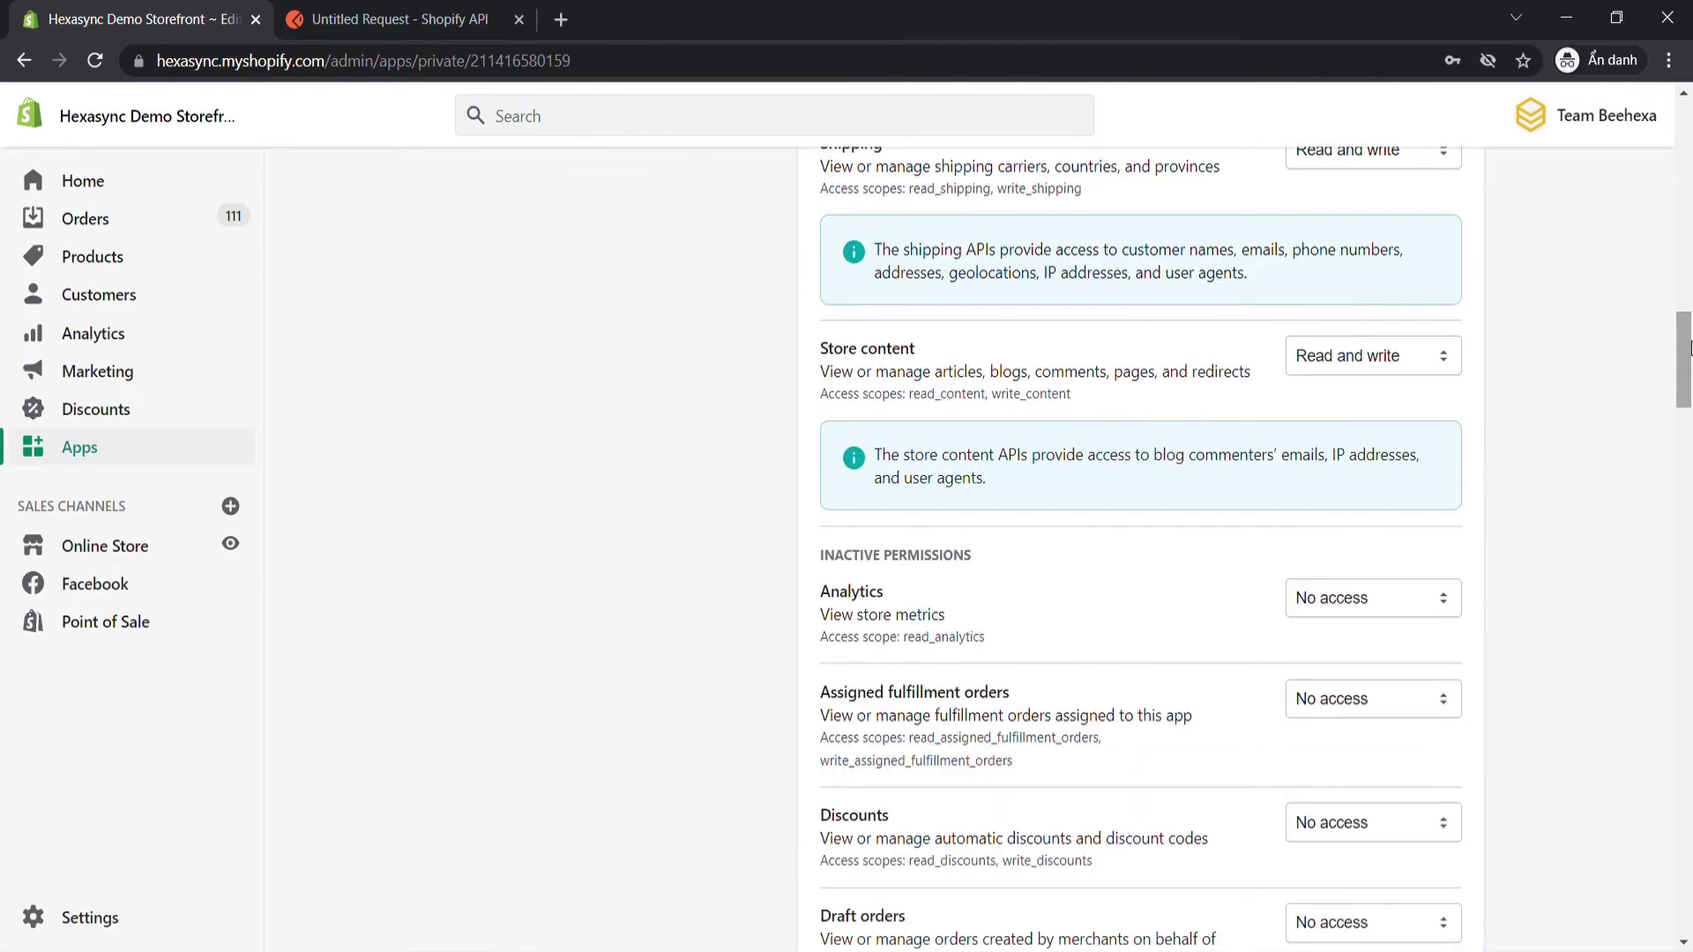
pyautogui.moveTo(1681, 397); pyautogui.dragTo(1683, 605)
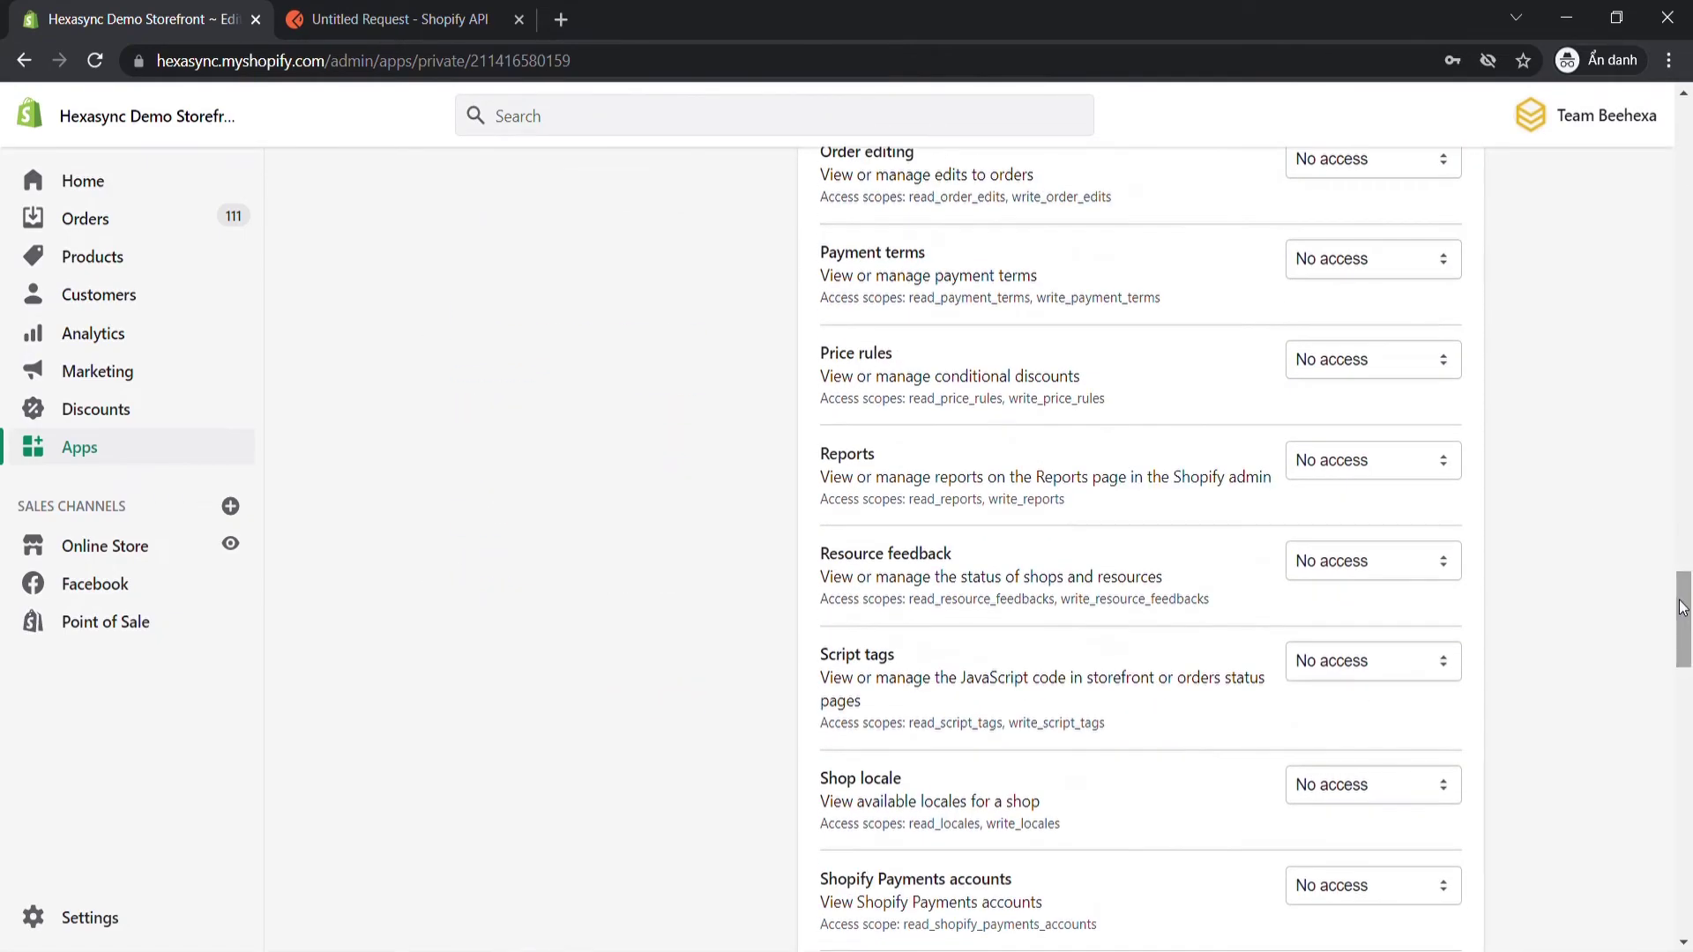
pyautogui.click(1428, 430)
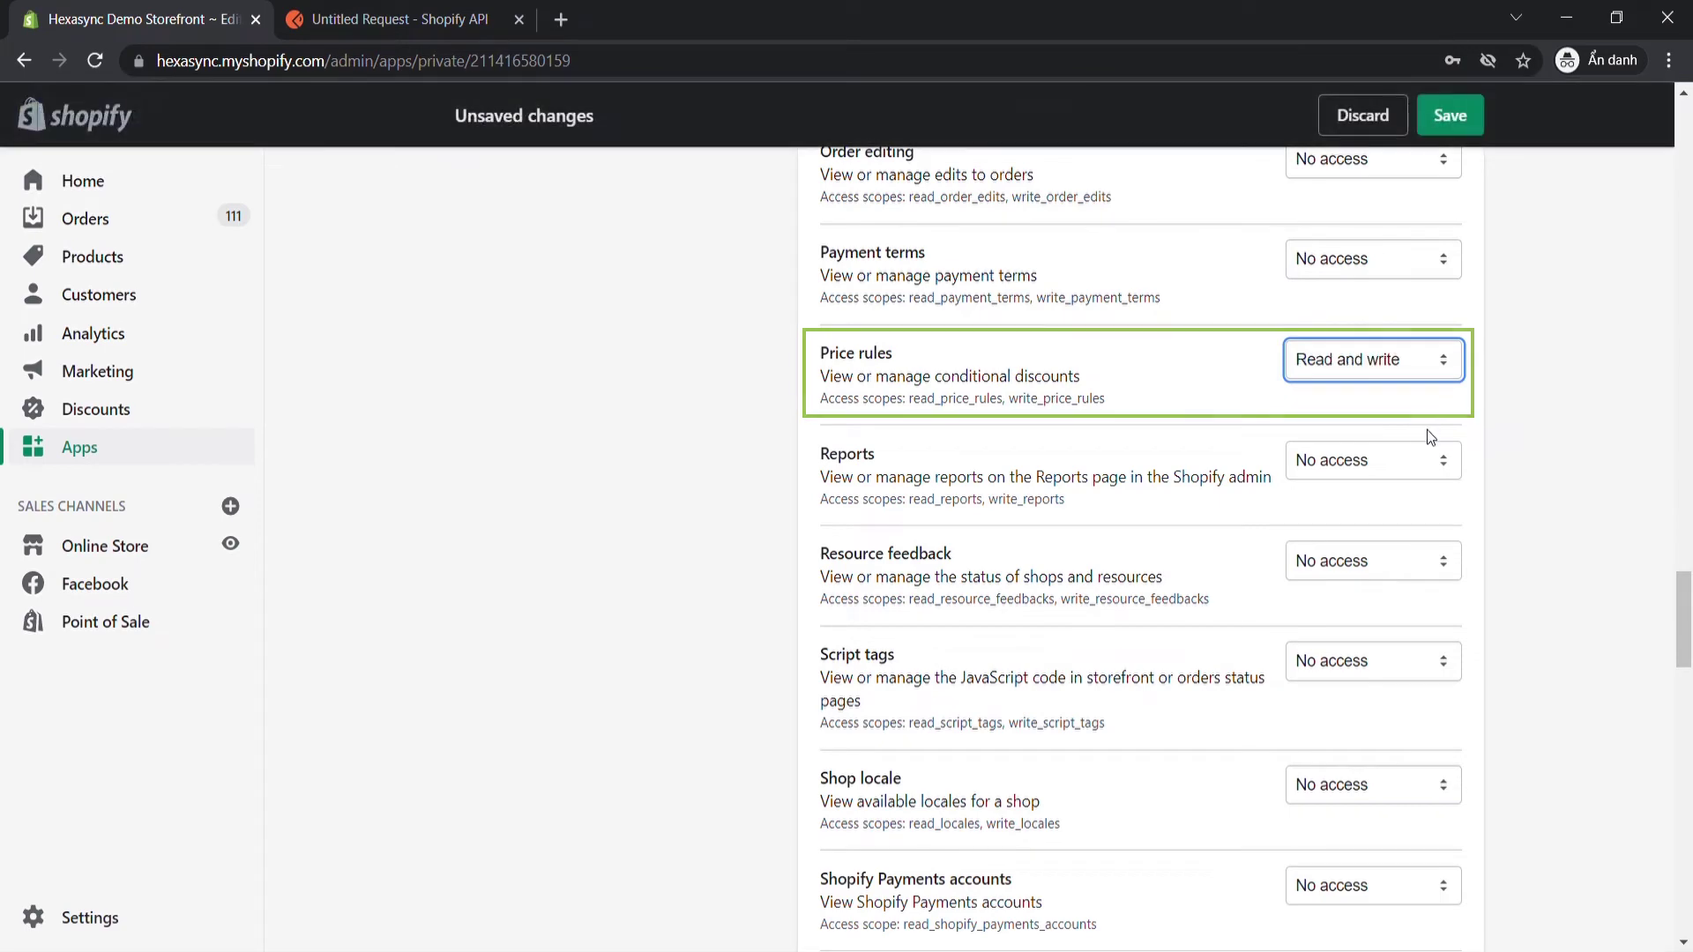
pyautogui.click(1460, 97)
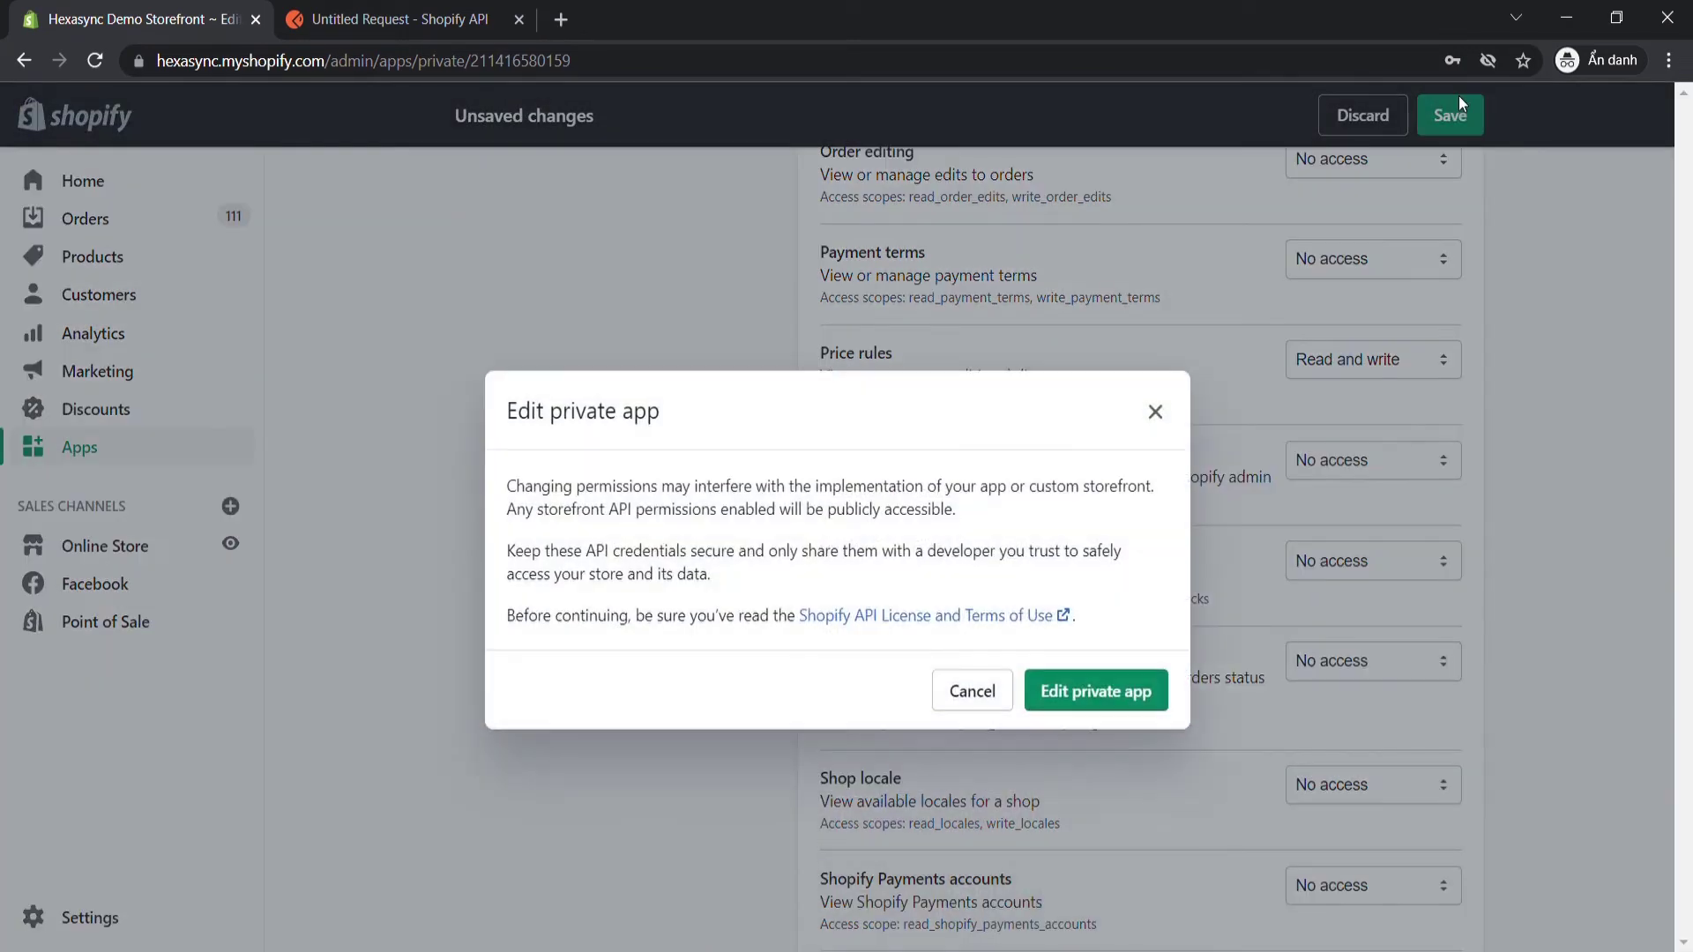
pyautogui.click(1116, 697)
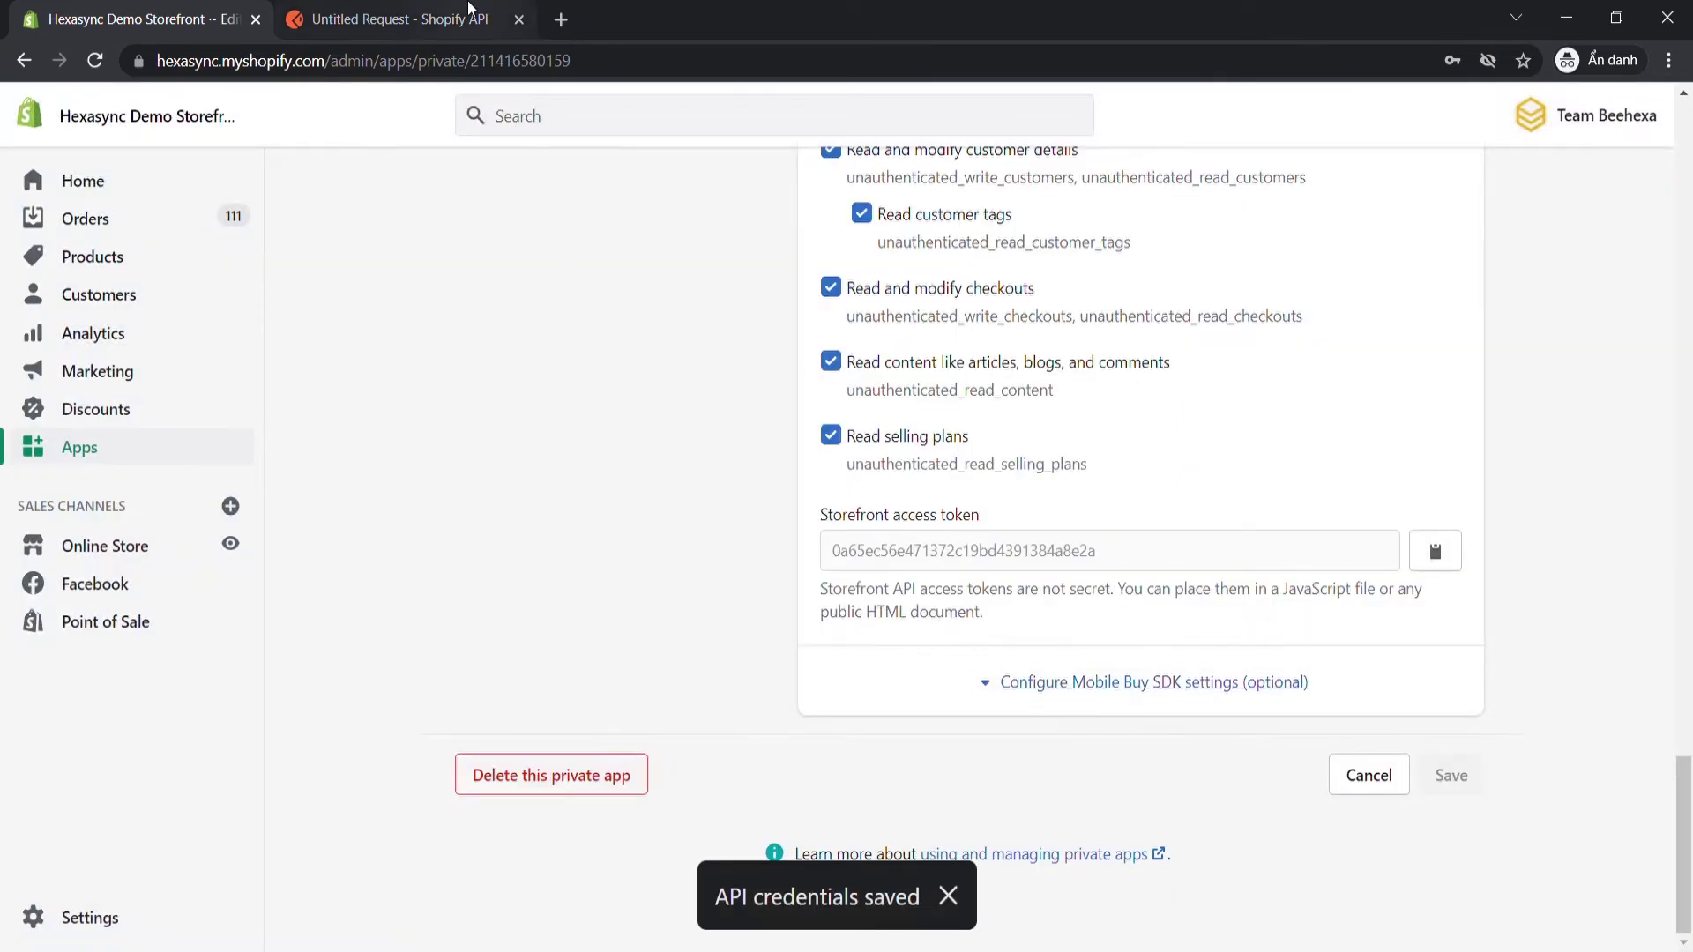
# Step: Make the new Postman request a POST to the store's price_rules.json endpoint
pyautogui.click(421, 17)
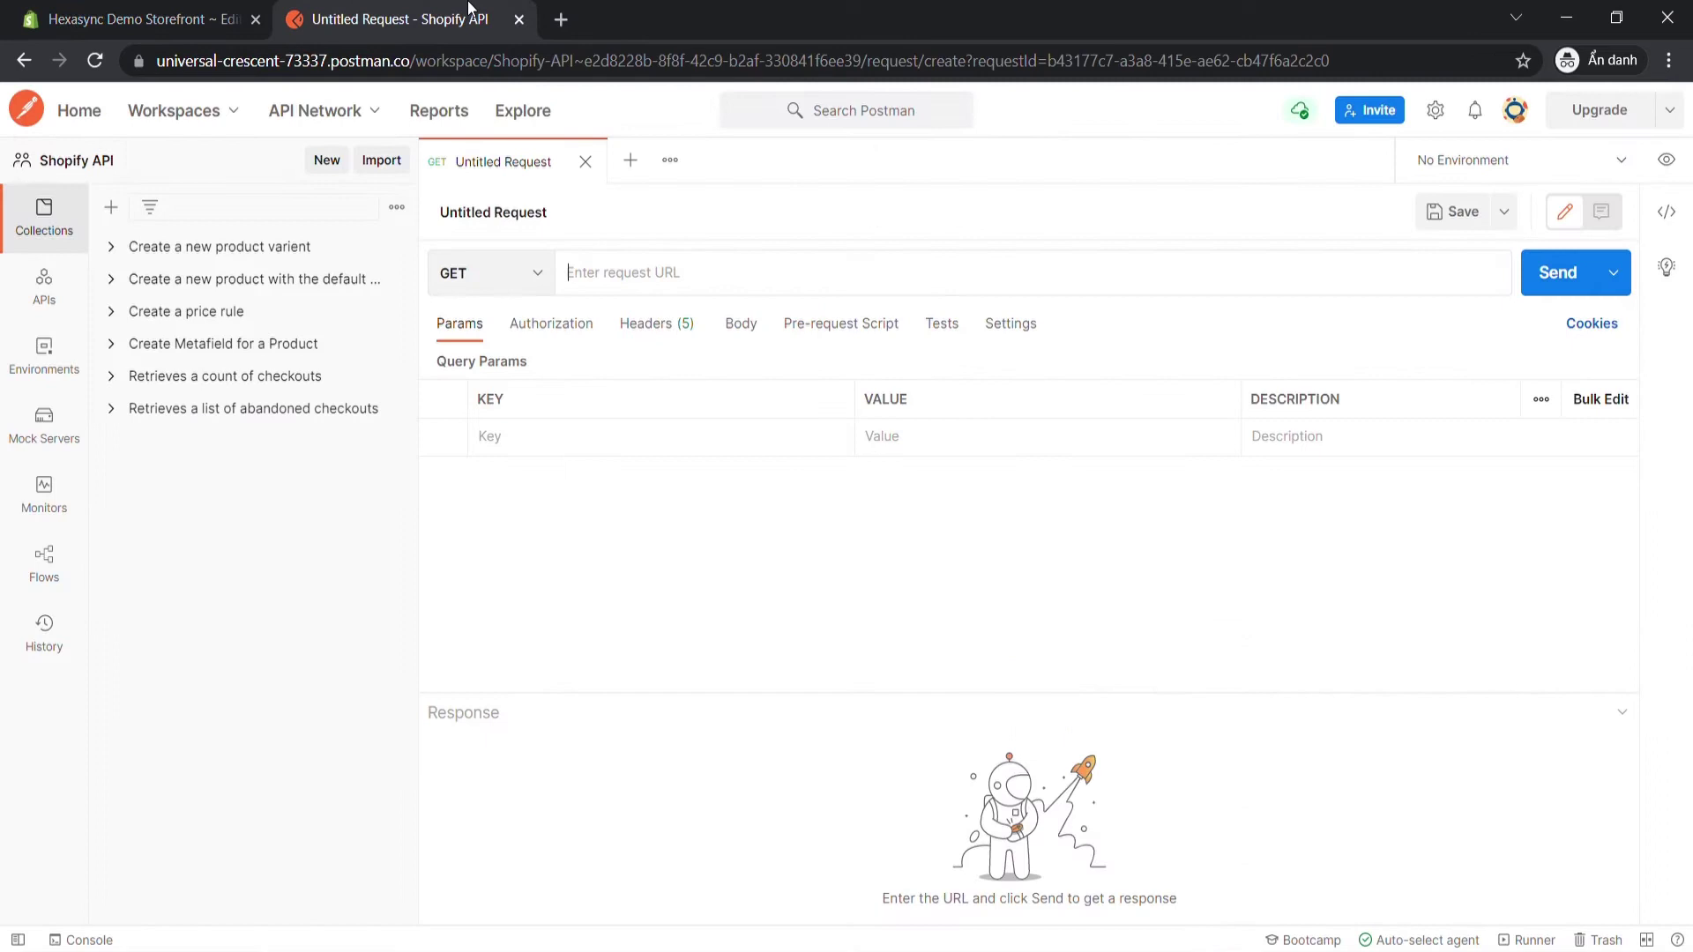
pyautogui.click(519, 265)
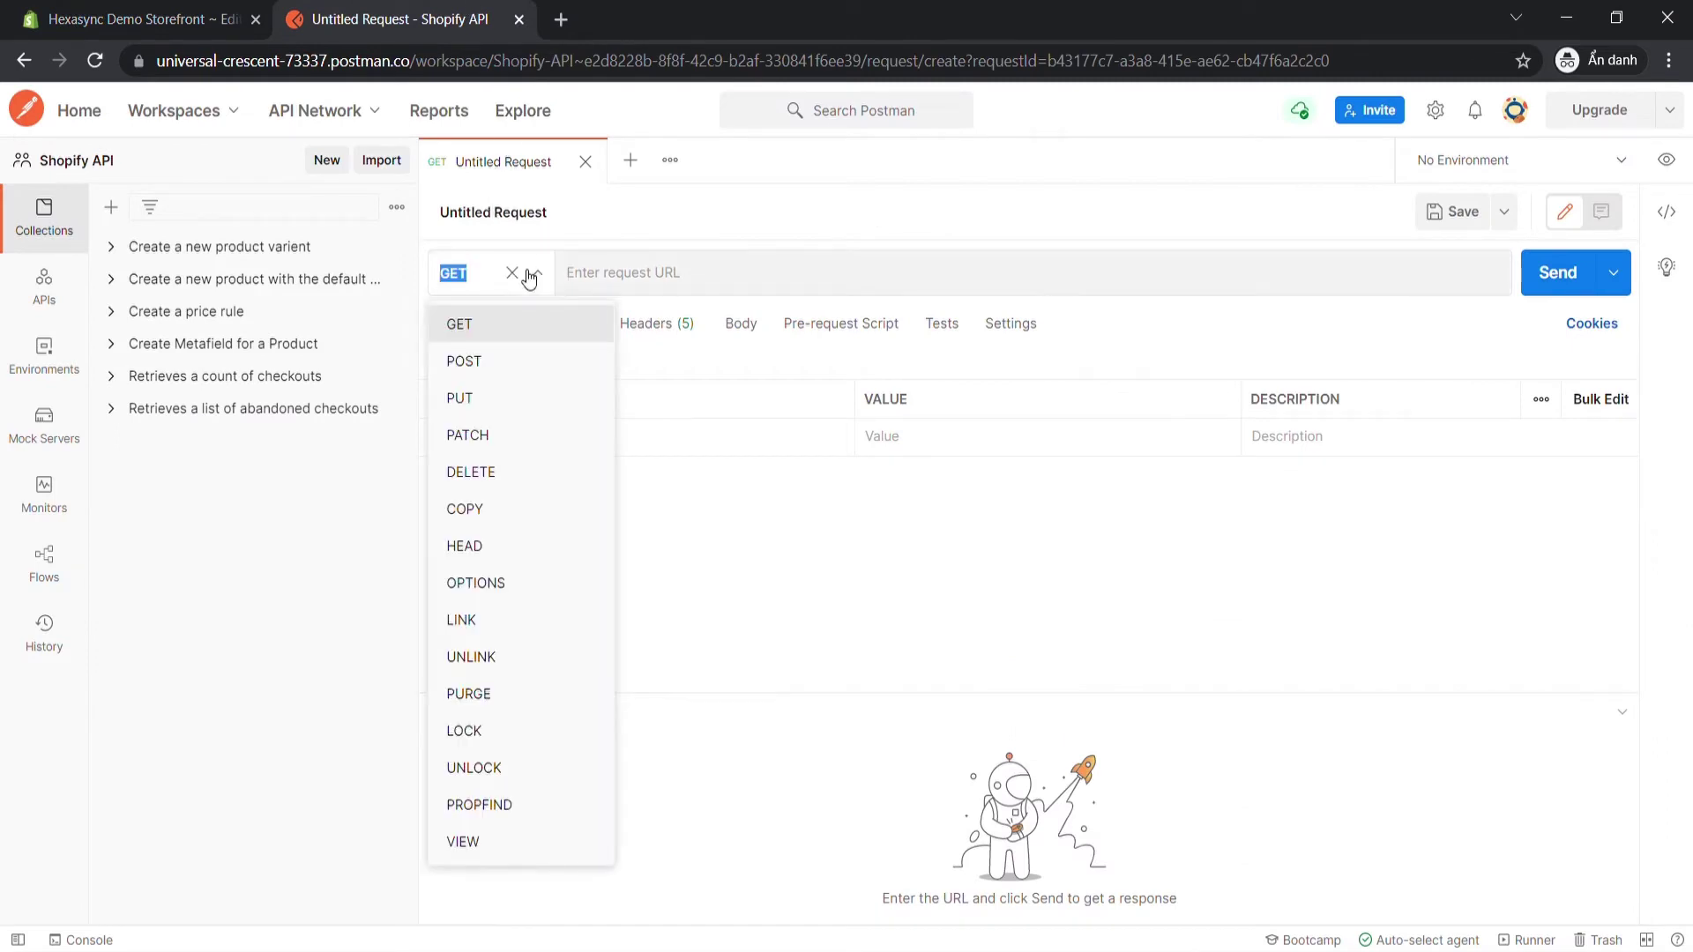
pyautogui.click(530, 361)
pyautogui.click(594, 280)
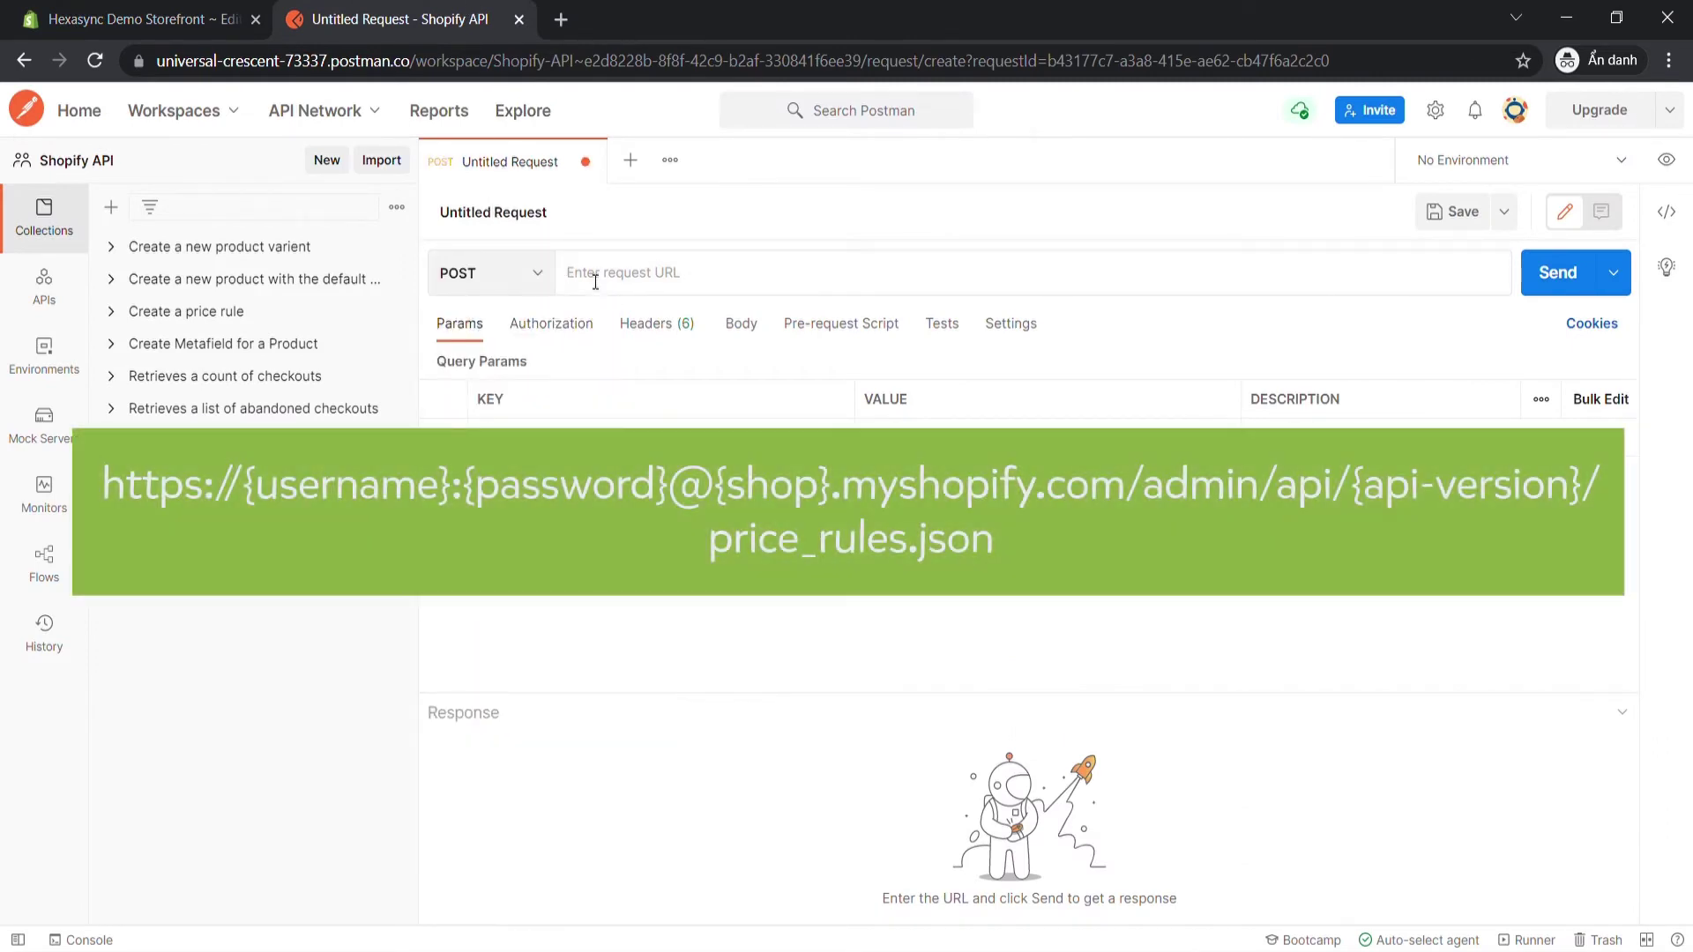
pyautogui.hotkey('ctrl', 'v')
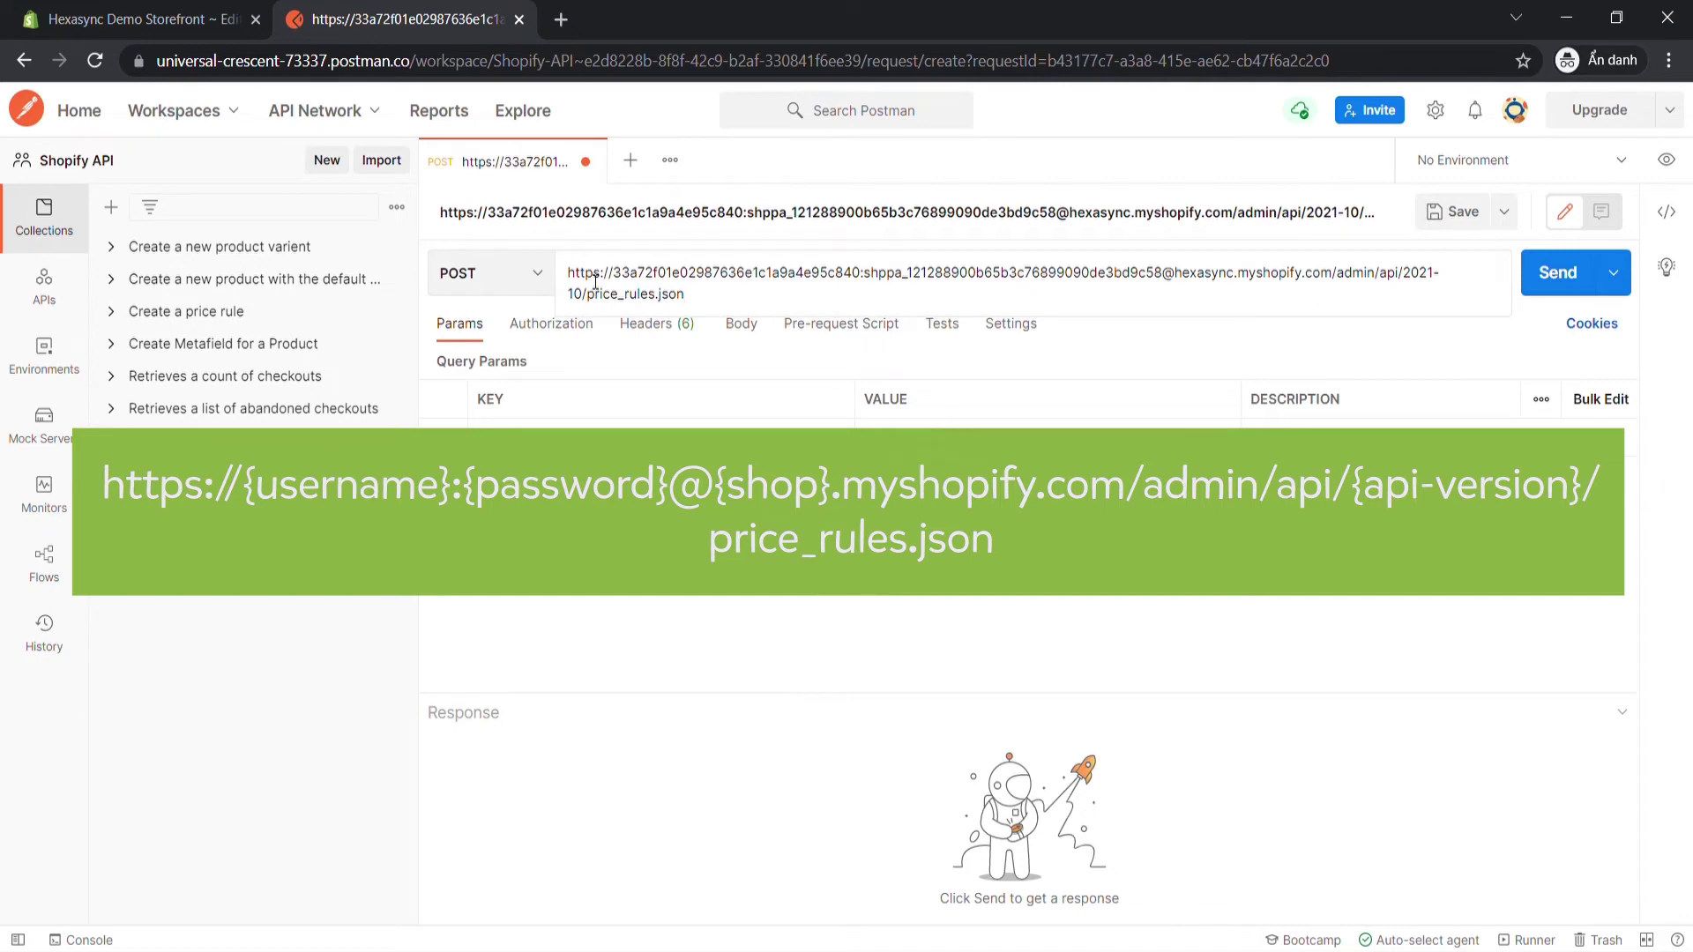
# Step: Give the request a raw JSON body with the SUMMERSALE10OFF $10-off price_rule
pyautogui.click(755, 330)
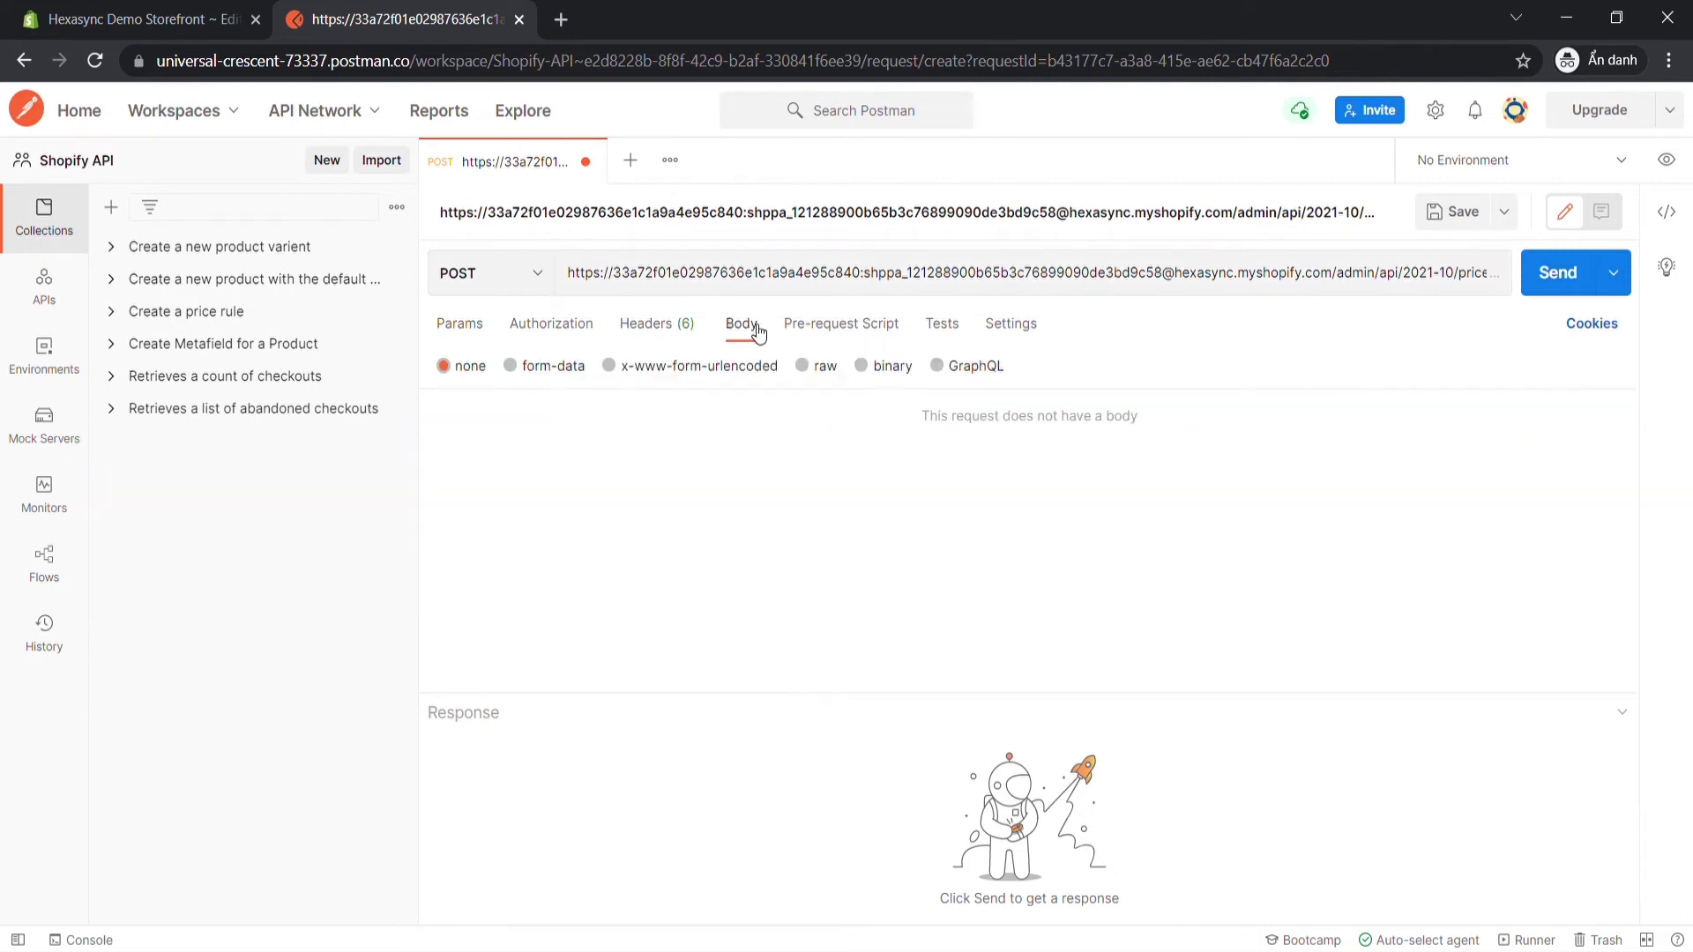
pyautogui.click(804, 366)
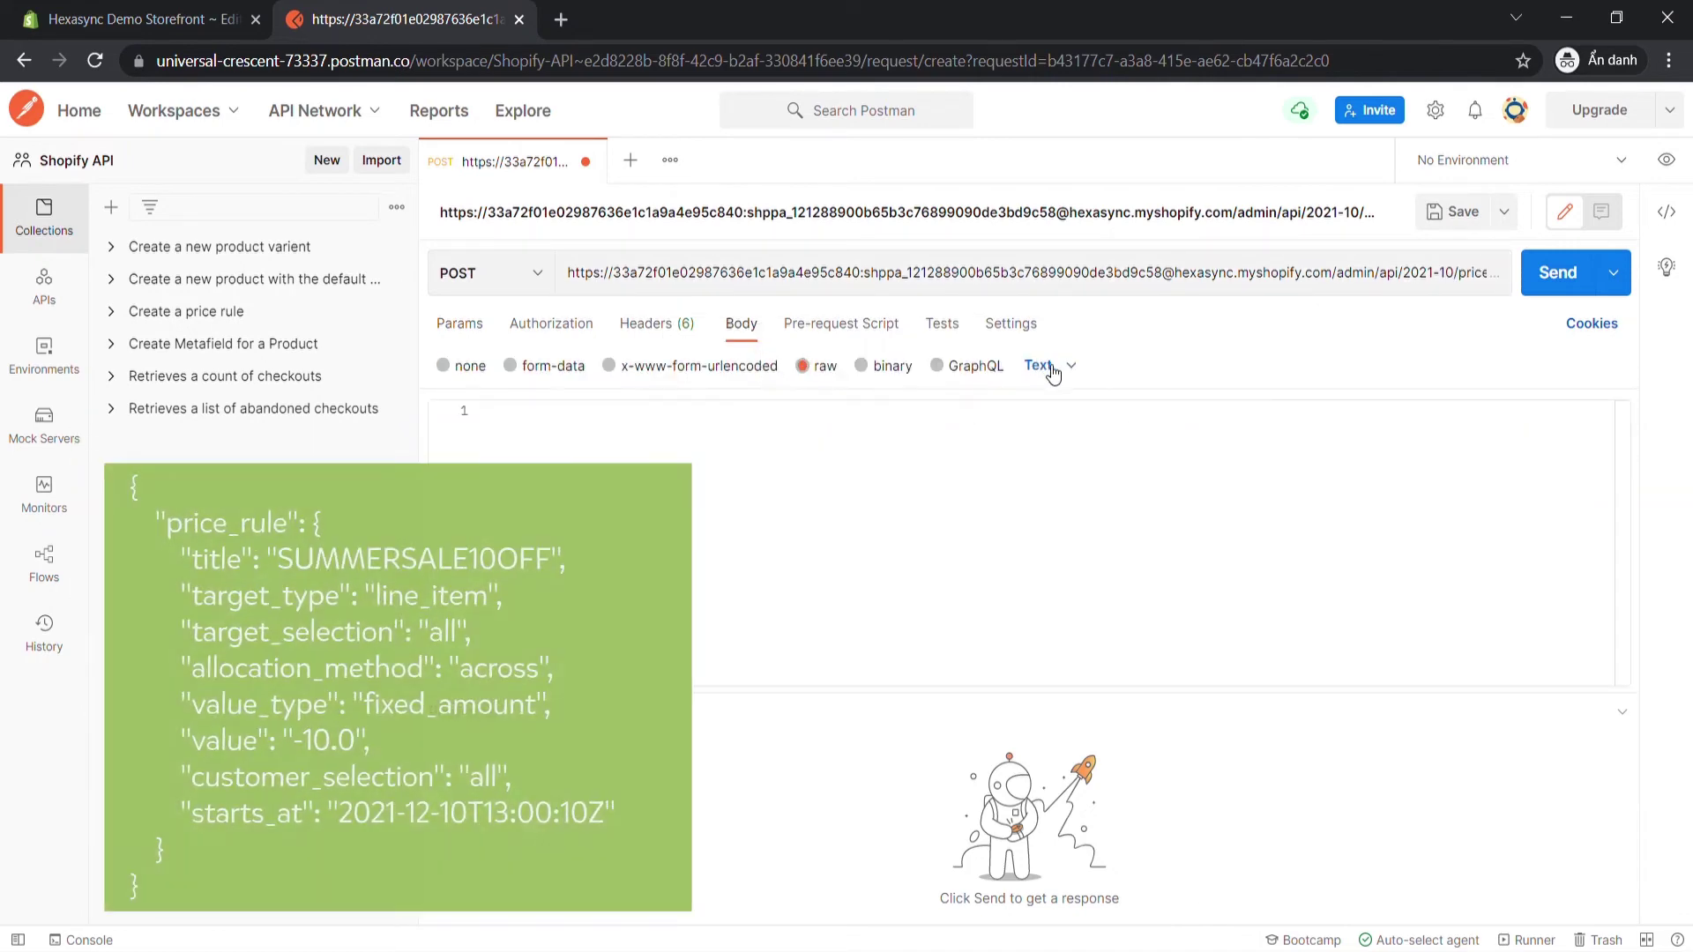
pyautogui.click(1053, 373)
pyautogui.click(1081, 482)
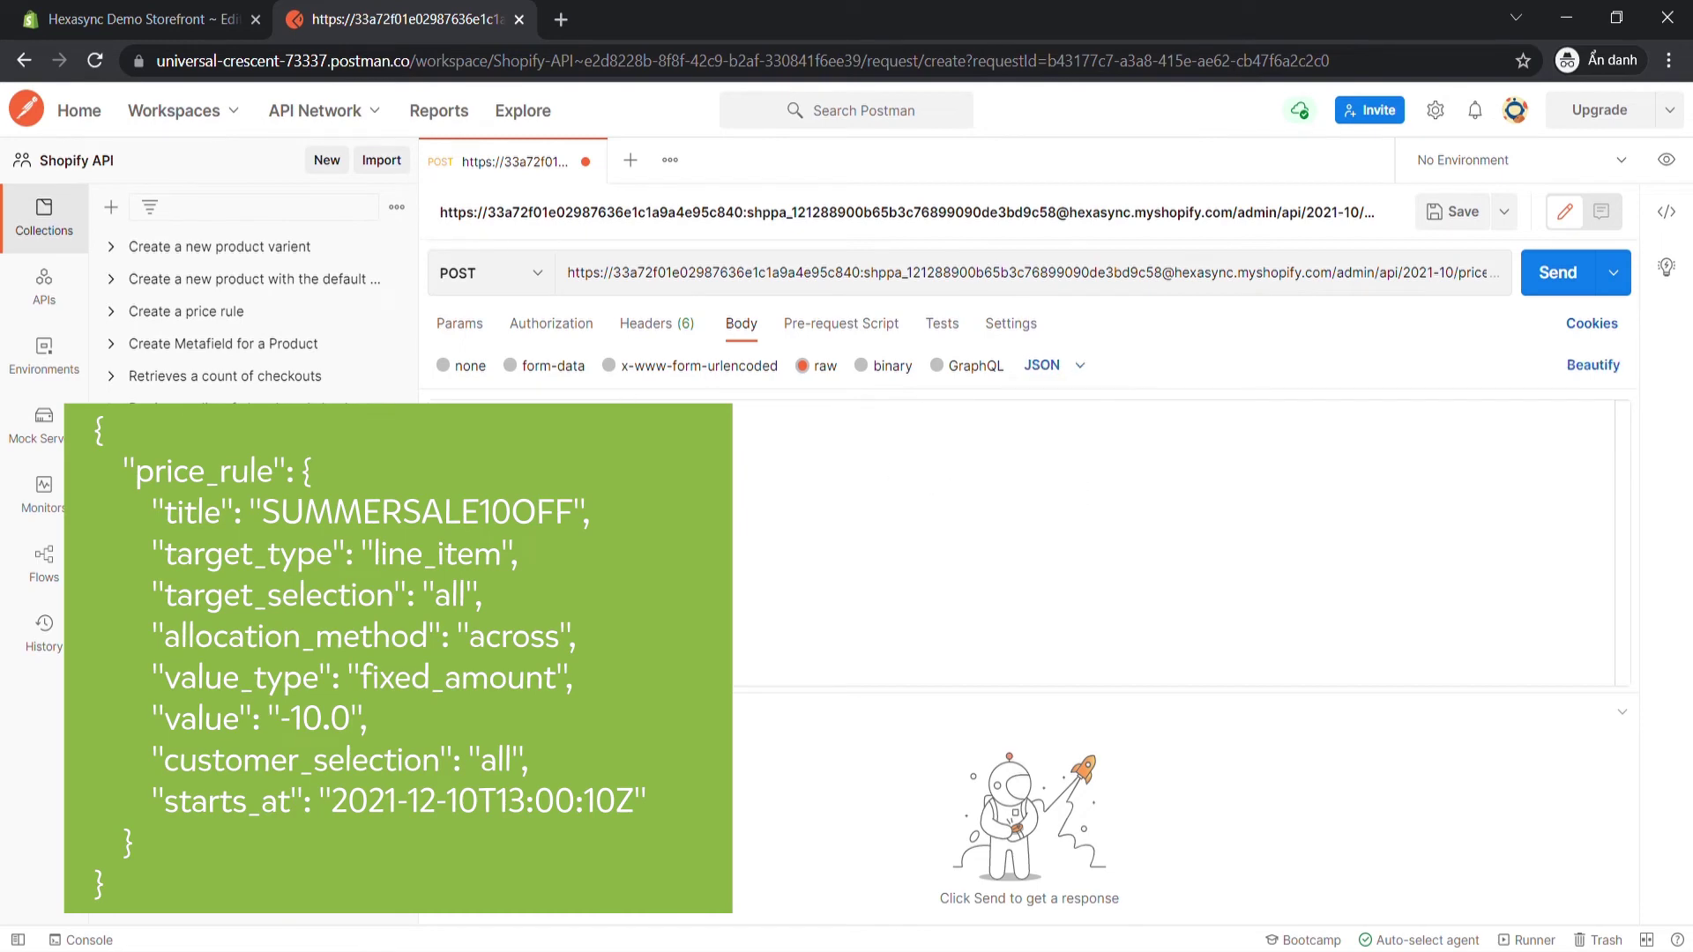
pyautogui.write('{     "price_rule": {         "title": "SUMMERSALE10OFF",         "target_type": "line_item",         "target_selection": "all",         "allocation_method": "across",         "value_type": "fixed_amount",         "value": "-10.0",         "customer_selection": "all",         "starts_at": "2021-12-10T13:00:10Z"     } }')
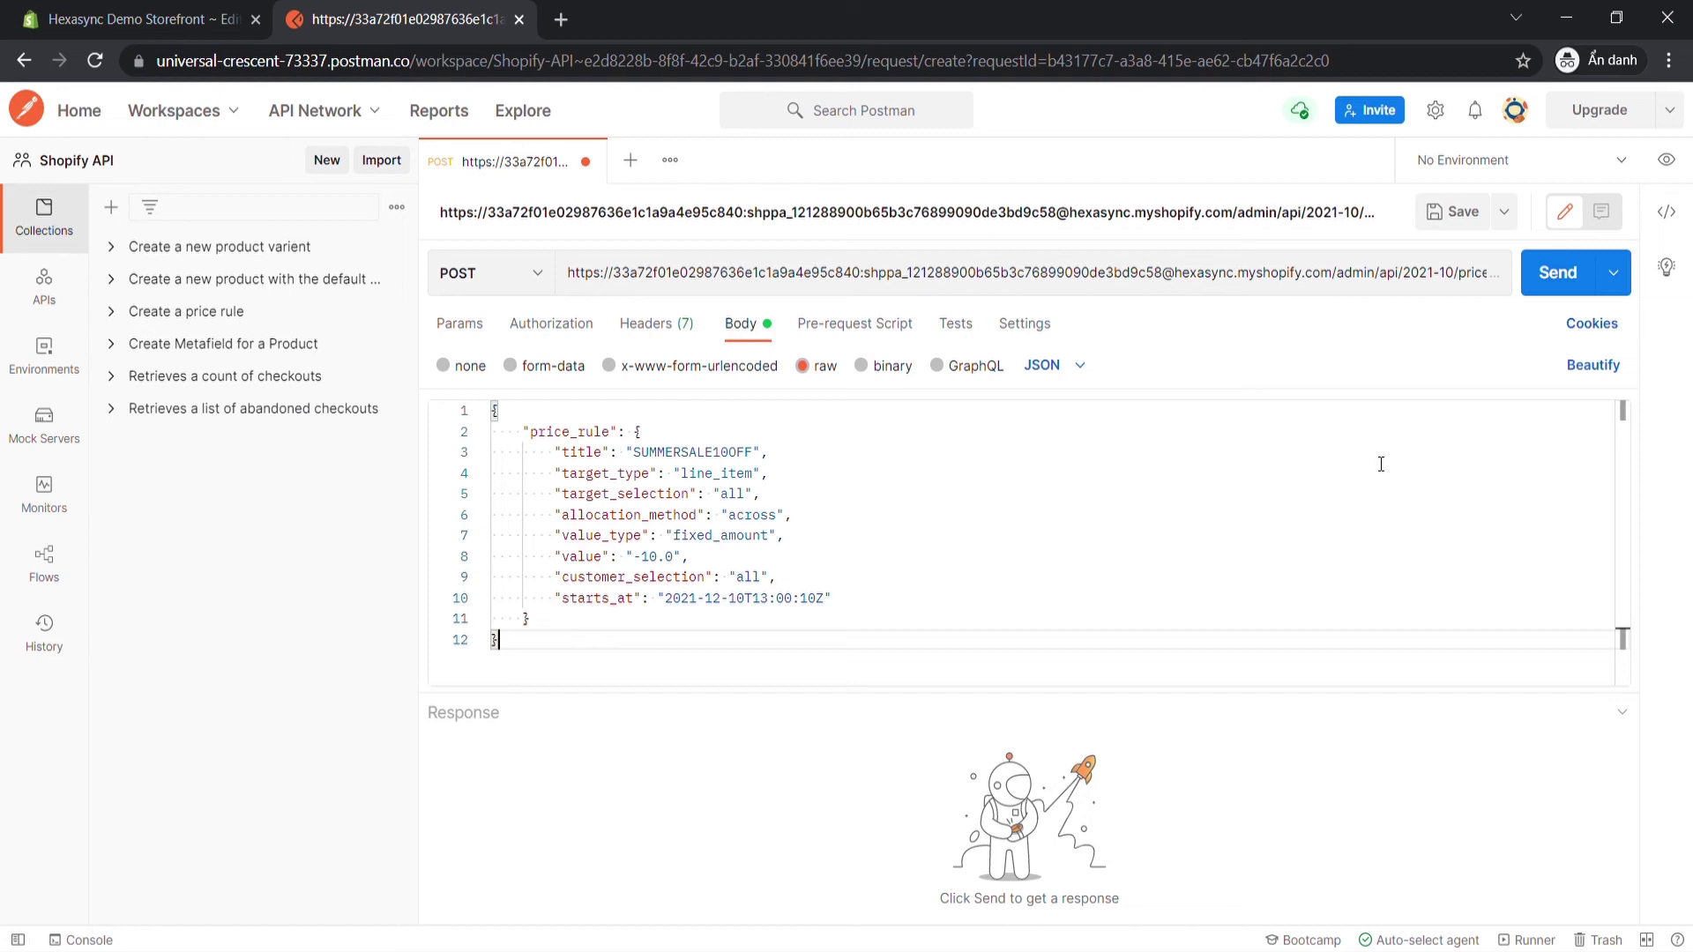
# Step: Send the price rule request and review the 201 Created response with the new rule's ID
pyautogui.click(1551, 278)
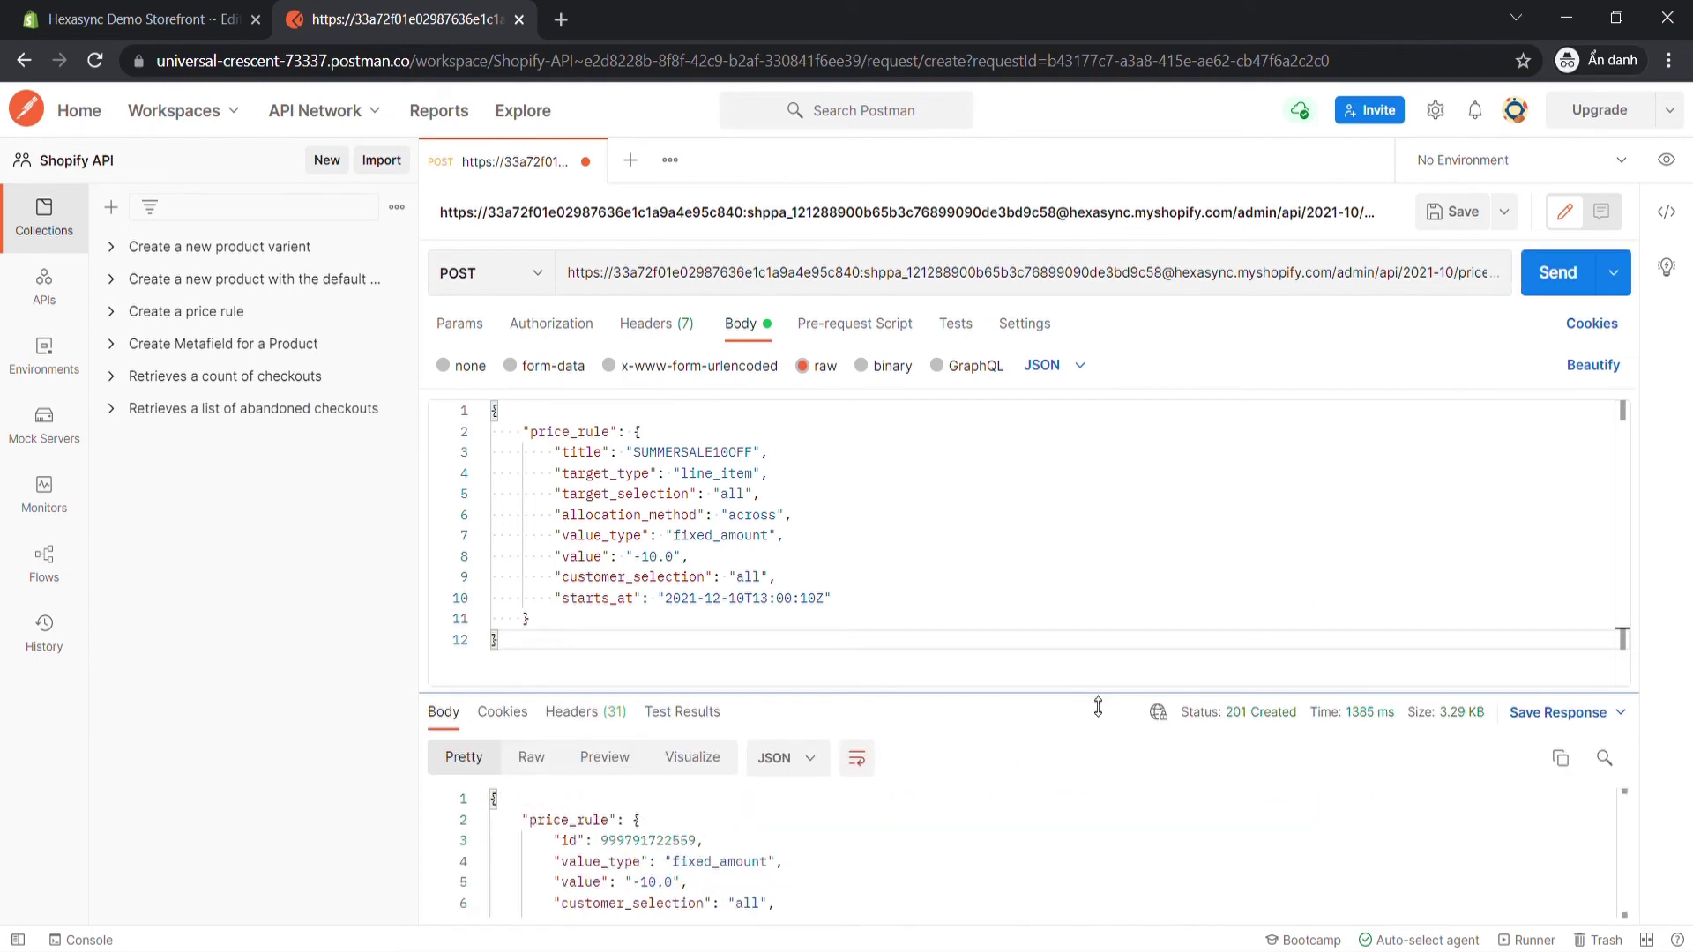
pyautogui.moveTo(1083, 691); pyautogui.dragTo(1455, 617)
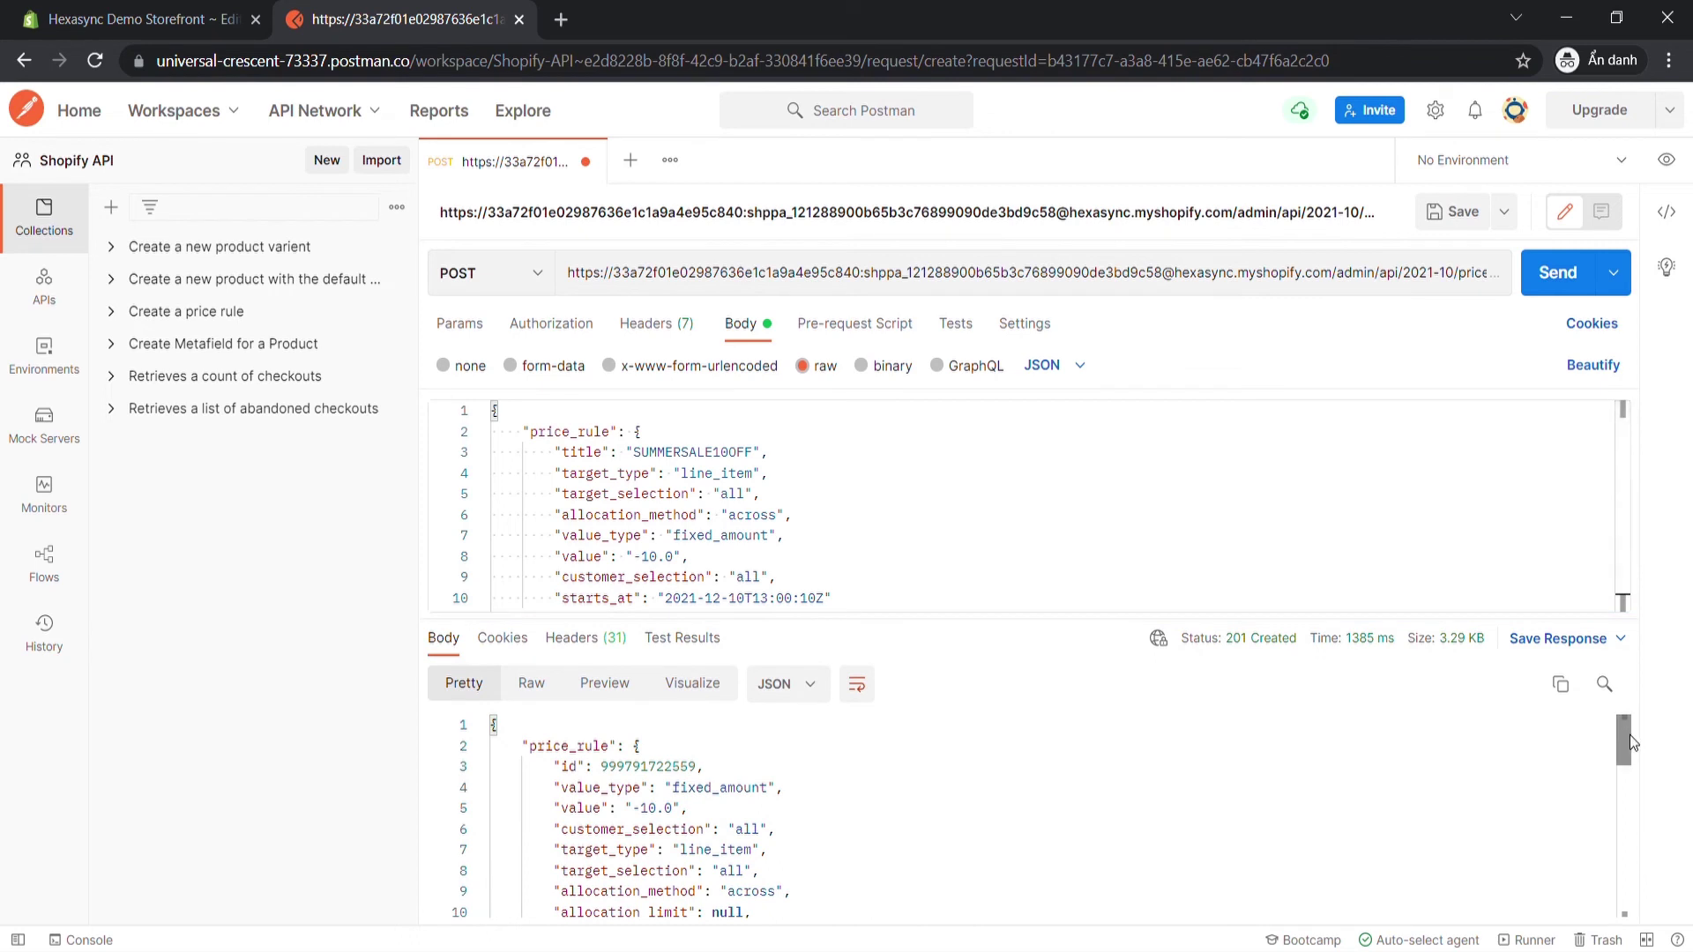
pyautogui.moveTo(1630, 739)
pyautogui.mouseDown()
pyautogui.moveTo(1647, 893)
pyautogui.moveTo(1628, 724)
pyautogui.mouseUp()
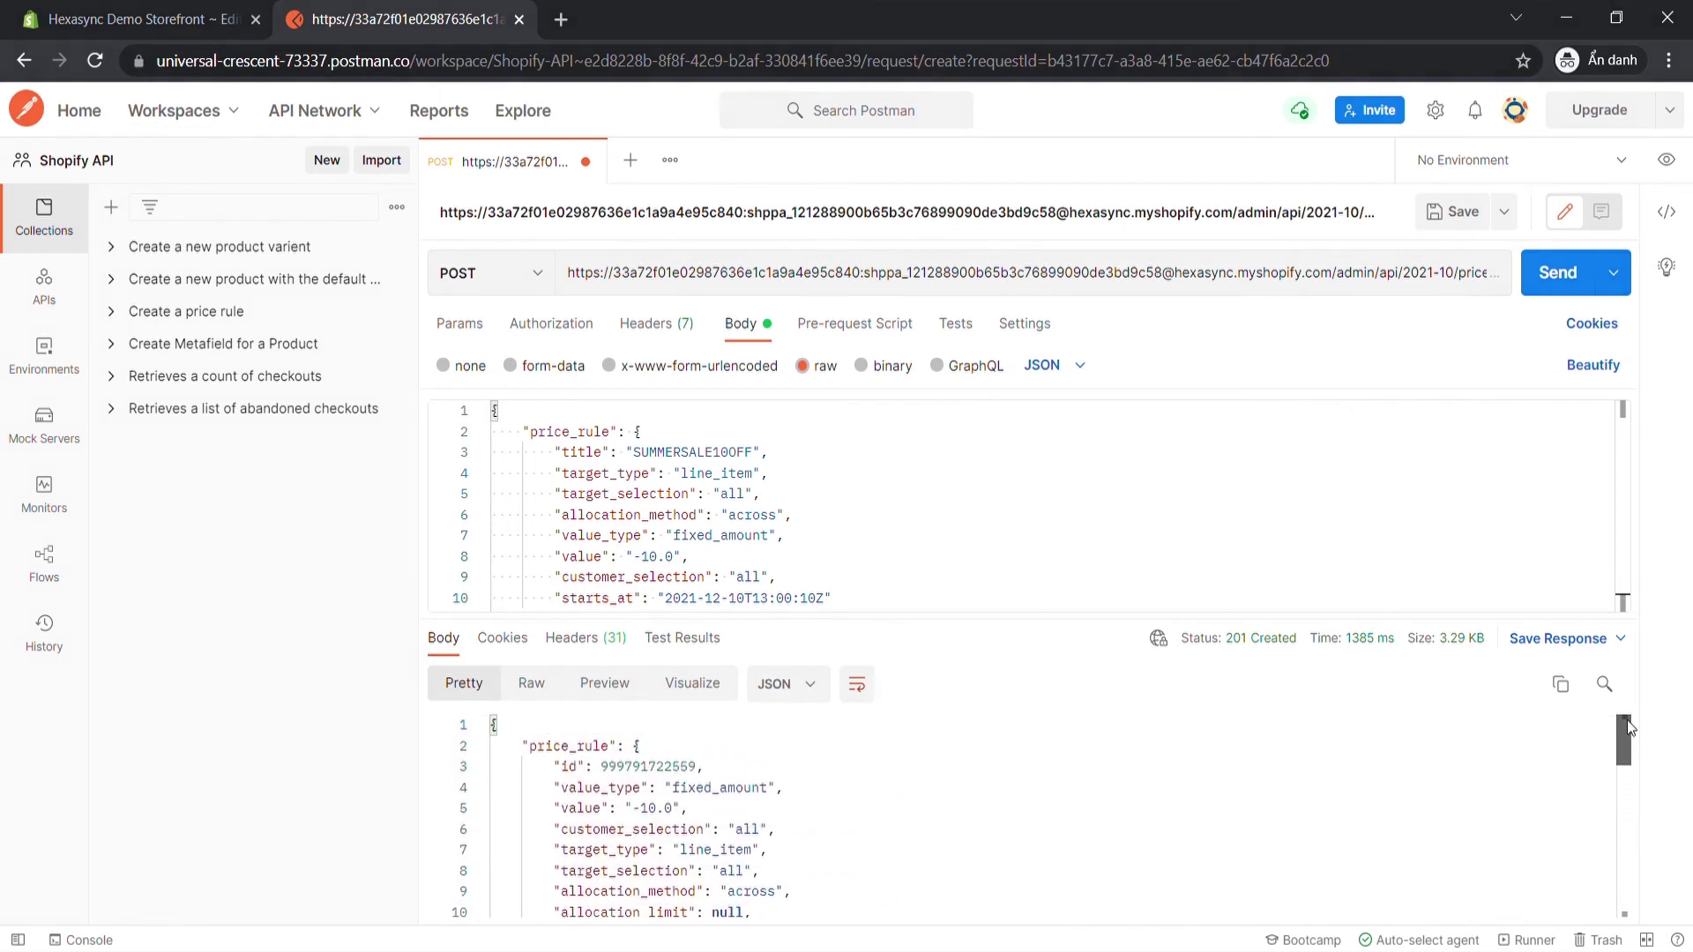